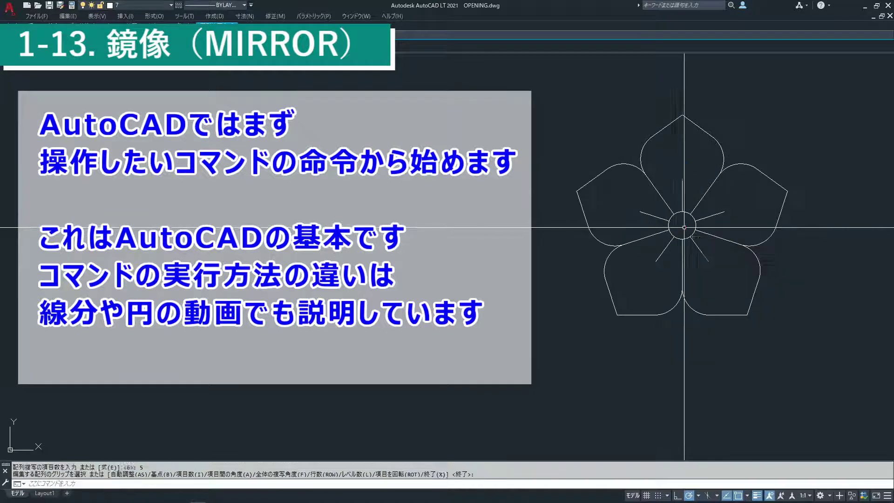
Step: Draw a 6-sided inscribed polygon centred on the flower's circle, with a radius of about 92, enclosing all petals
{"action": "key", "text": "Escape"}
{"action": "left_click", "coordinate": [243, 20]}
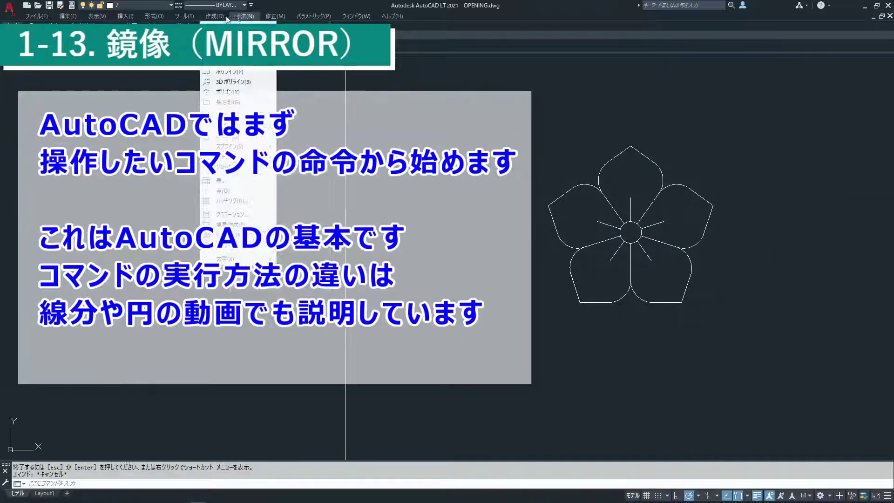
{"action": "left_click", "coordinate": [238, 93]}
{"action": "type", "text": "6"}
{"action": "key", "text": "Return"}
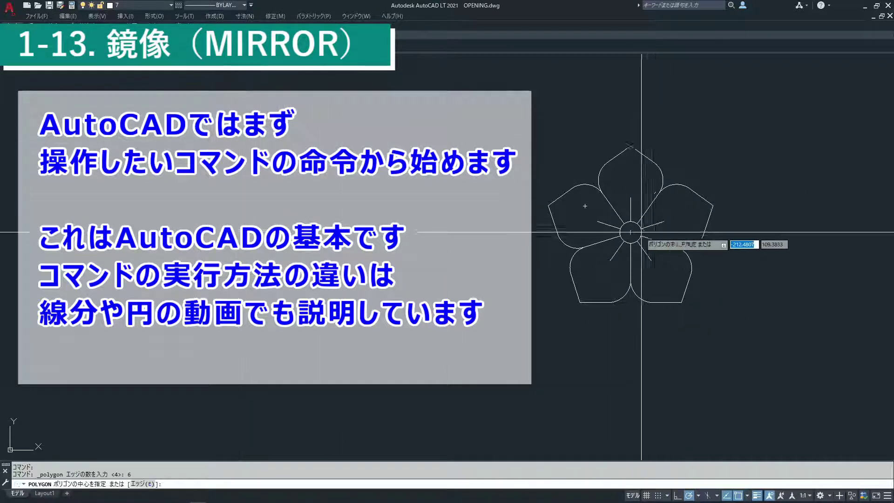
{"action": "left_click", "coordinate": [631, 232]}
{"action": "key", "text": "Return"}
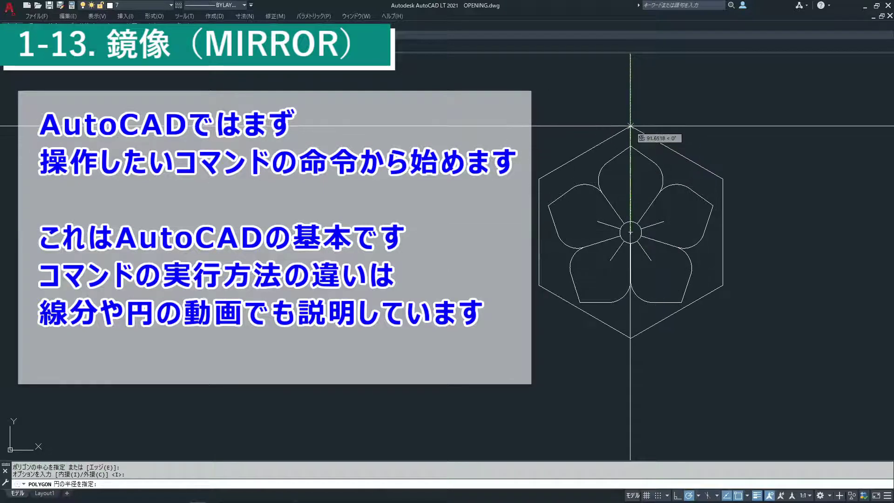
{"action": "left_click", "coordinate": [631, 126]}
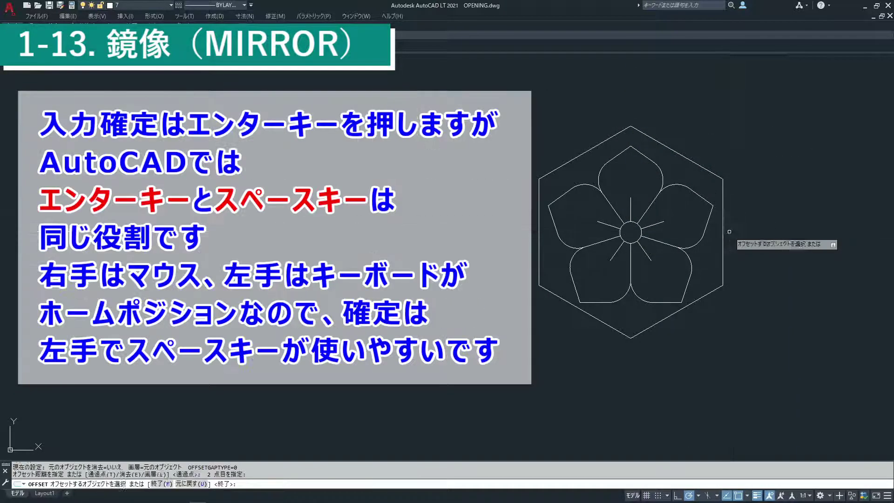
Step: Offset the hexagon outward by 5.66, and offset the resulting hexagon outward again by a larger distance
{"action": "key", "text": "space"}
{"action": "left_click", "coordinate": [631, 232]}
{"action": "left_click", "coordinate": [750, 235]}
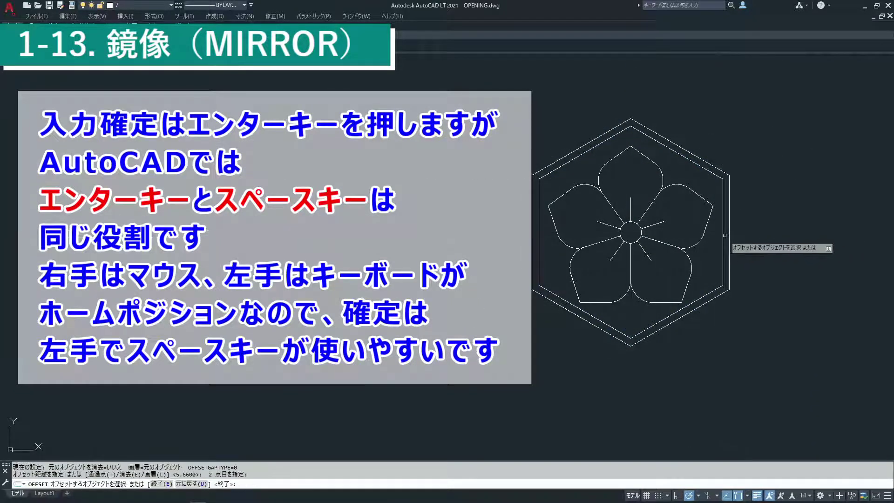
{"action": "left_click", "coordinate": [730, 233]}
{"action": "left_click", "coordinate": [750, 234]}
{"action": "key", "text": "space"}
Step: Hatch the wide band between the two outermost hexagons with a square grid pattern
{"action": "type", "text": "h"}
{"action": "key", "text": "space"}
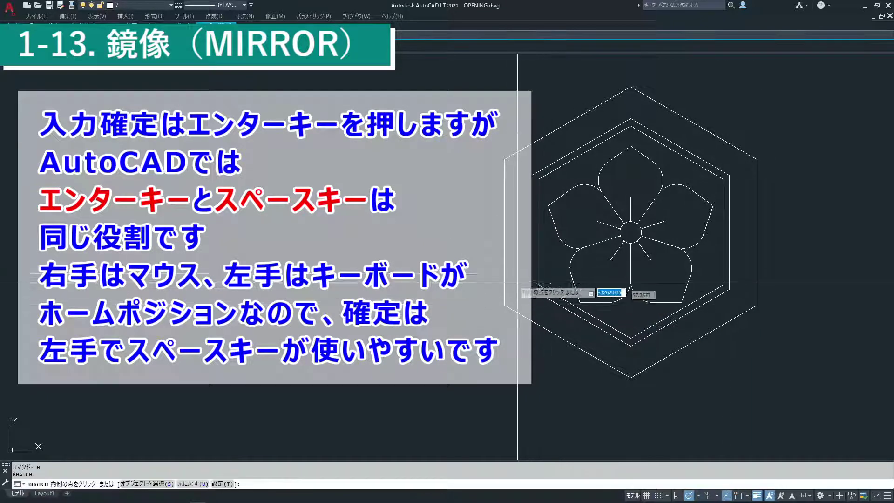
{"action": "type", "text": "t"}
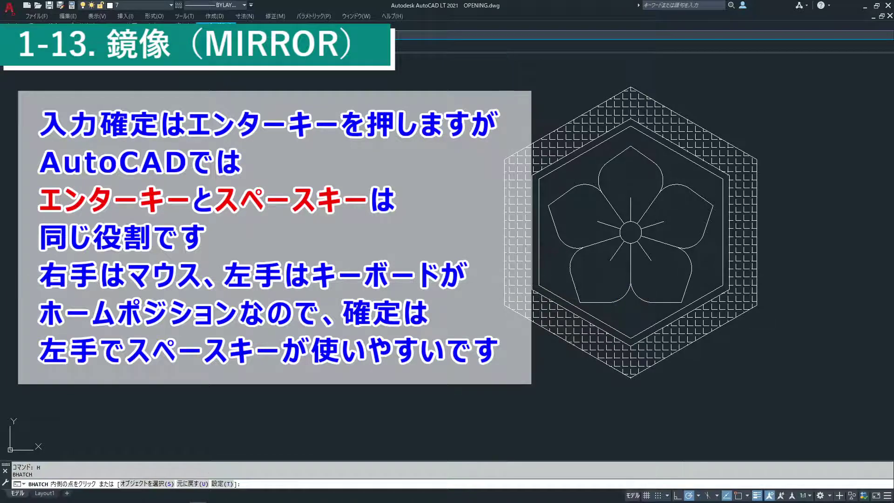
{"action": "key", "text": "space"}
{"action": "left_click", "coordinate": [569, 135]}
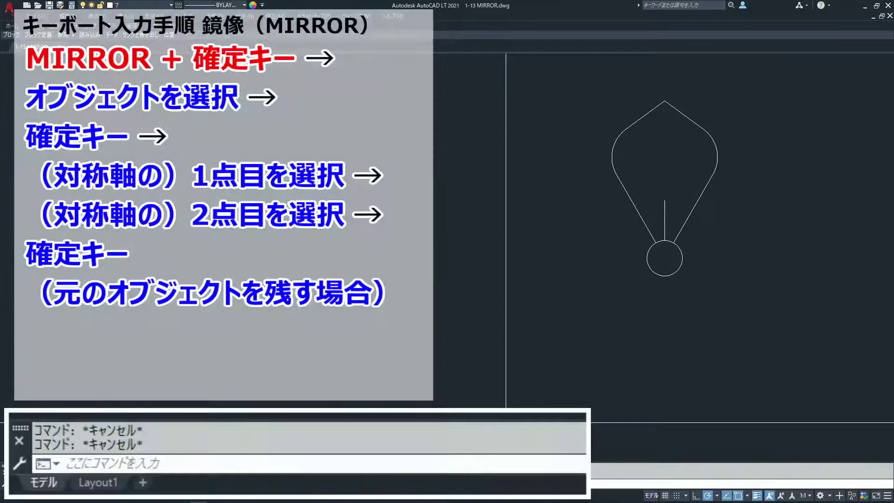
Step: Mirror the petal, without its right straight side, and its inner line about the axis from the circle's centre along that side, keeping the originals
{"action": "type", "text": "MI"}
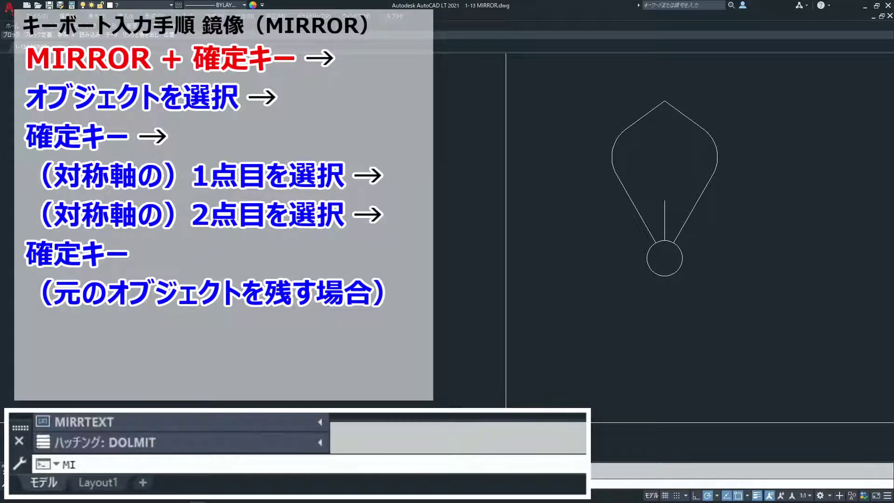
{"action": "type", "text": "RRO"}
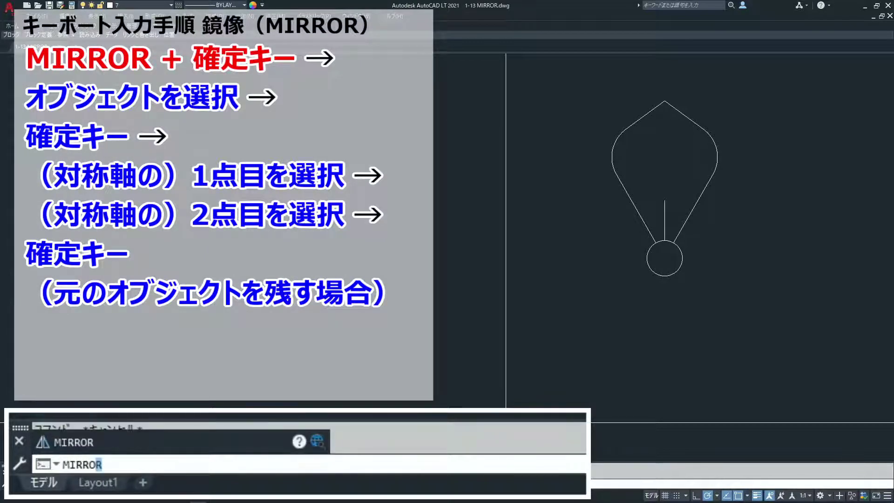
{"action": "type", "text": "R"}
{"action": "key", "text": "Return"}
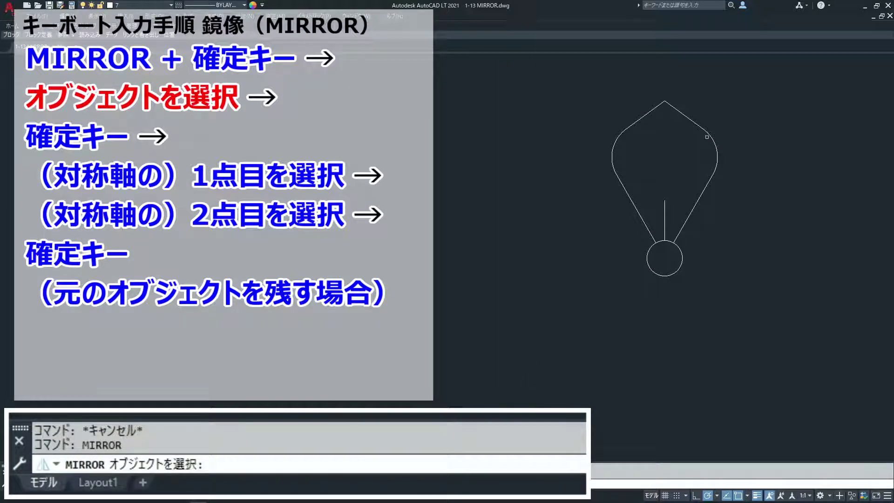
{"action": "left_click", "coordinate": [725, 122]}
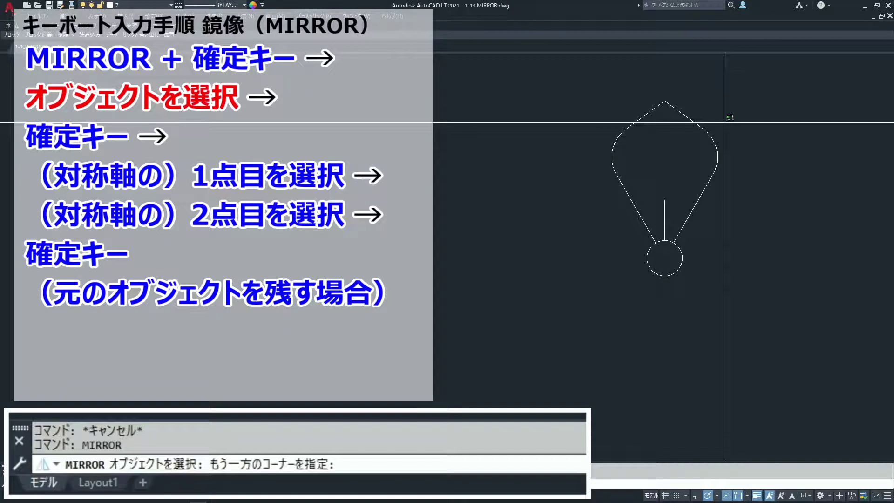
{"action": "left_click", "coordinate": [605, 149]}
{"action": "left_click", "coordinate": [672, 202]}
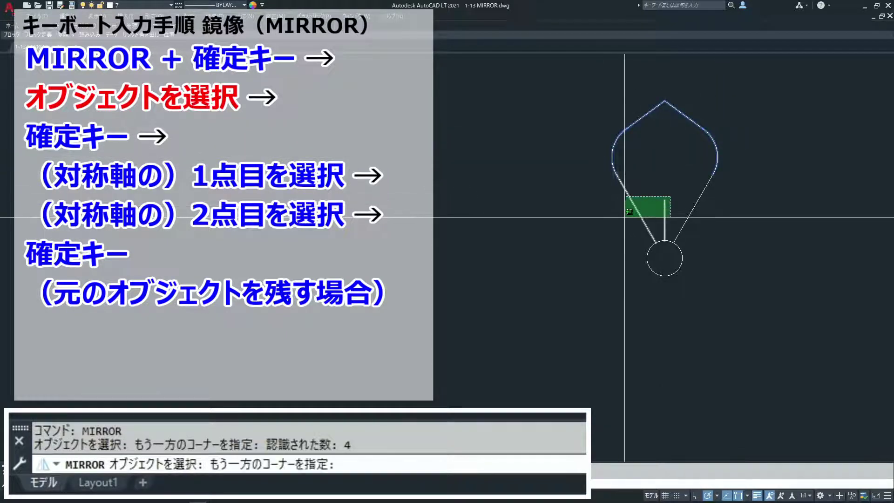
{"action": "left_click", "coordinate": [622, 217]}
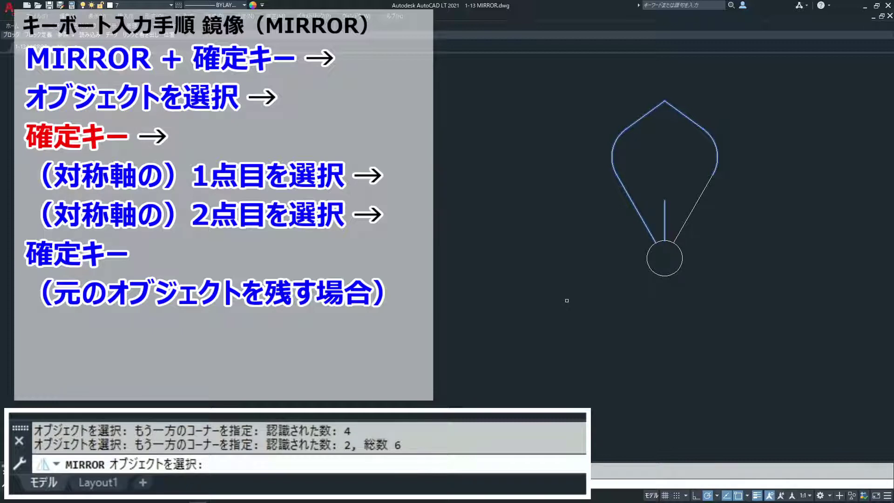
{"action": "key", "text": "Return"}
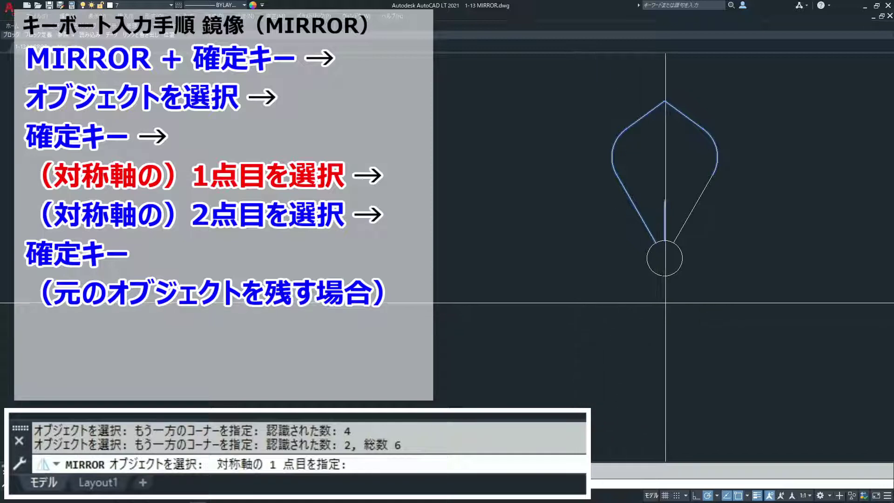
{"action": "left_click", "coordinate": [665, 258]}
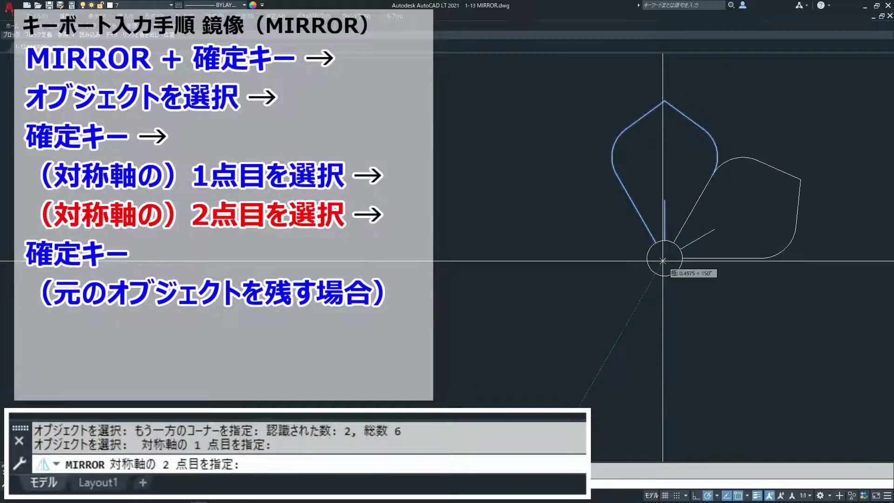
{"action": "left_click", "coordinate": [710, 179]}
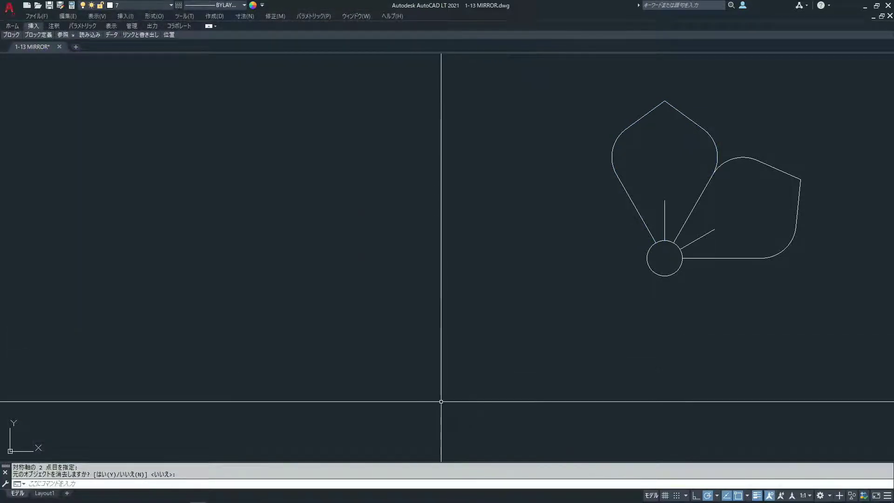
{"action": "key", "text": "Return"}
Step: Mirror the right petal and its inner line about the vertical axis from the circle's centre to the upper petal's tip, keeping the originals
{"action": "key", "text": "Return"}
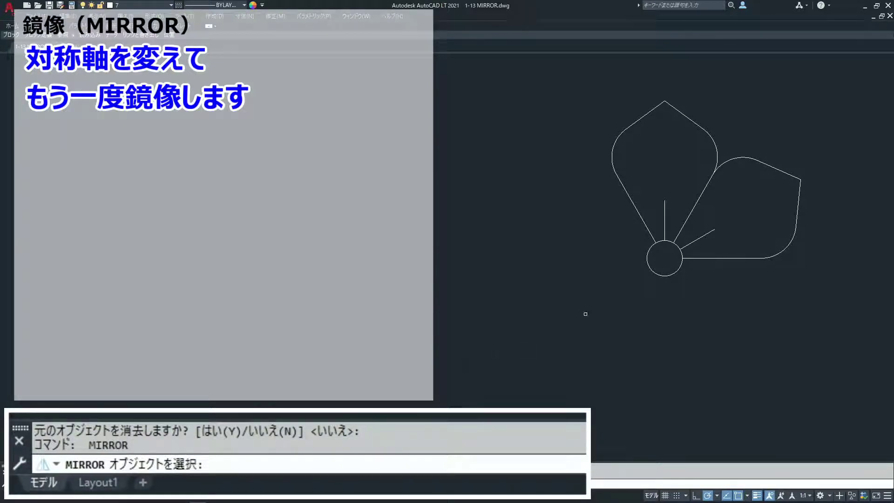
{"action": "left_click", "coordinate": [831, 131]}
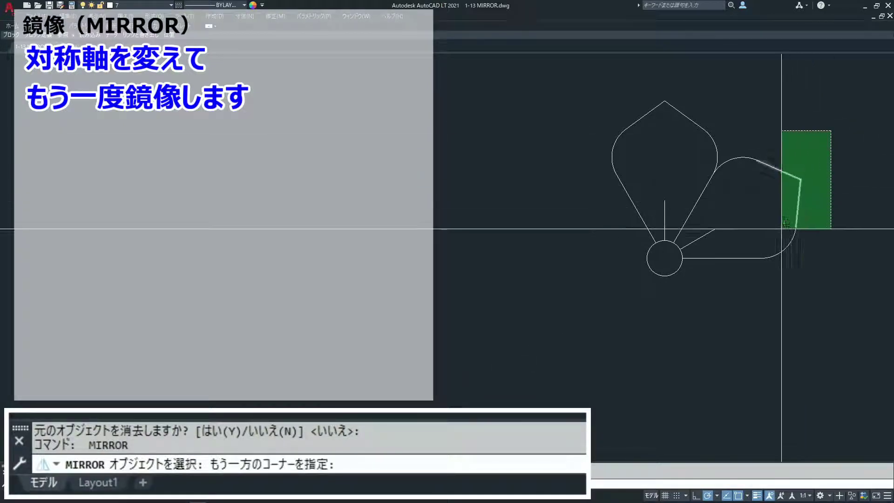
{"action": "left_click", "coordinate": [725, 268]}
{"action": "left_click", "coordinate": [711, 281]}
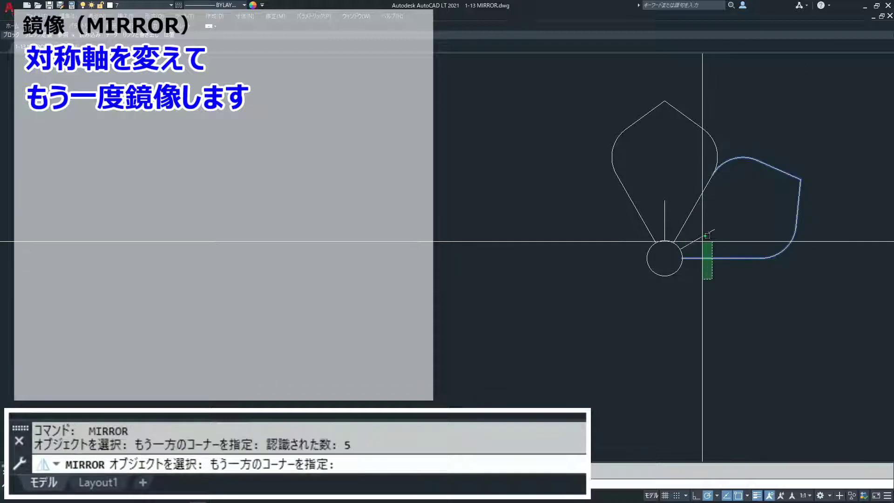
{"action": "left_click", "coordinate": [701, 236]}
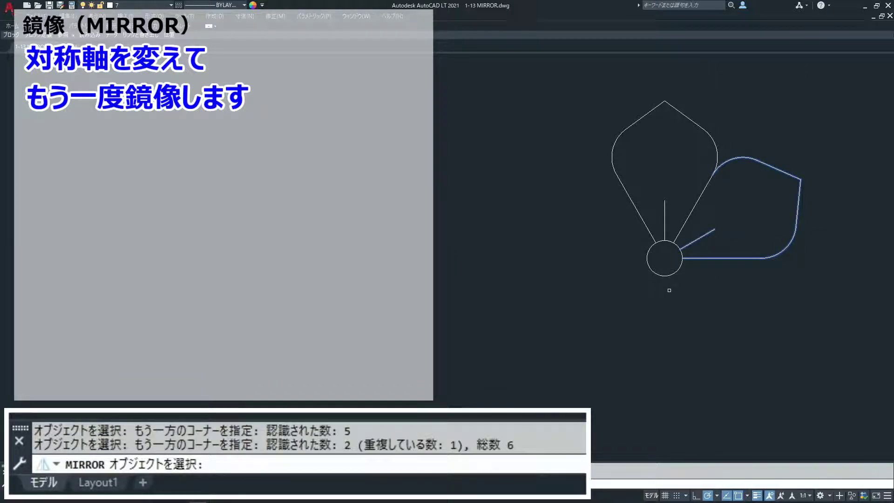
{"action": "key", "text": "Return"}
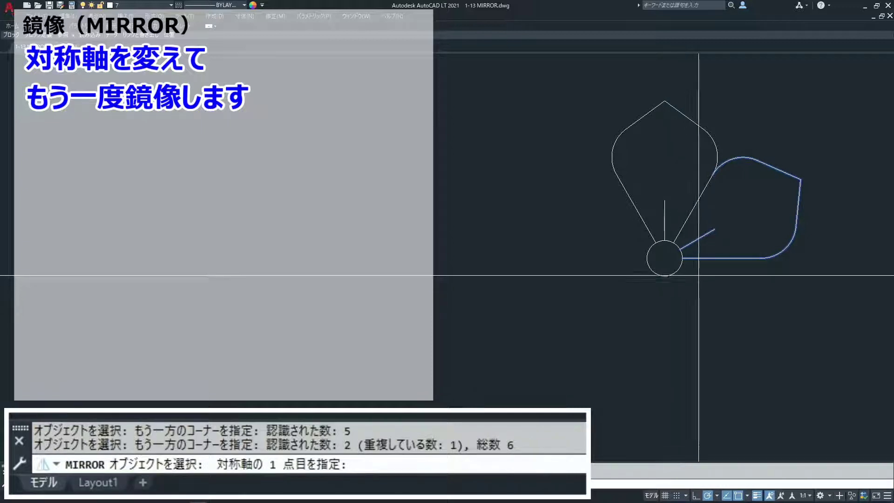
{"action": "left_click", "coordinate": [665, 258]}
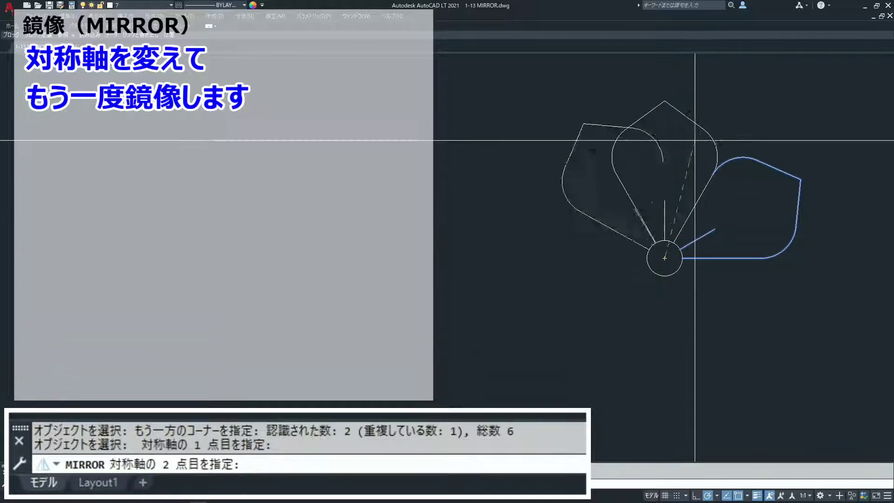
{"action": "left_click", "coordinate": [664, 101]}
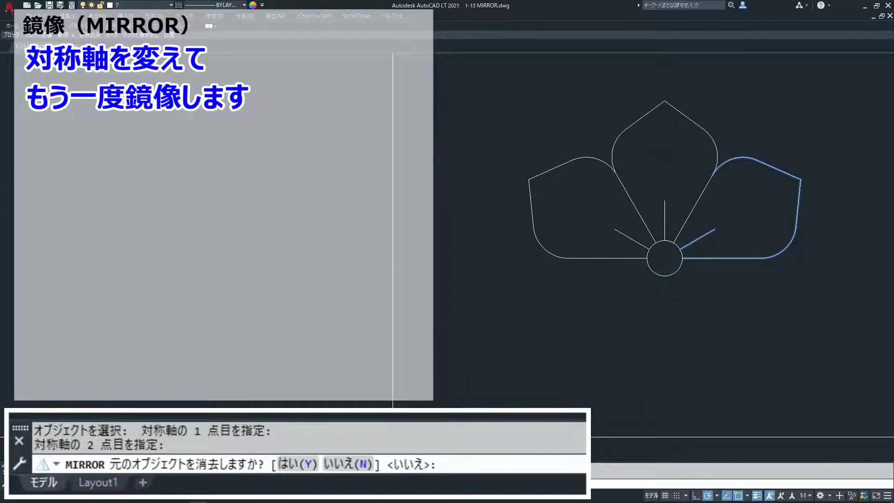
{"action": "key", "text": "Return"}
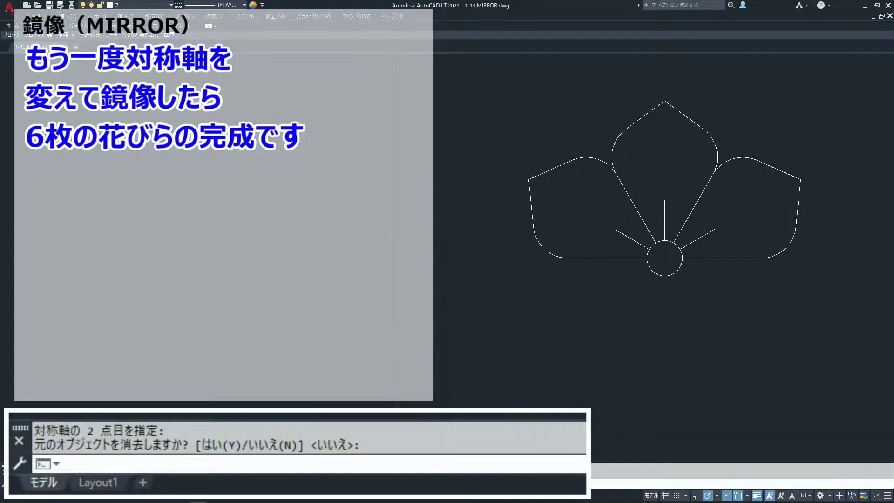
Step: Mirror the three petals and their inner lines about the horizontal axis through the circle's centre, keeping the originals, to complete six petals
{"action": "key", "text": "Return"}
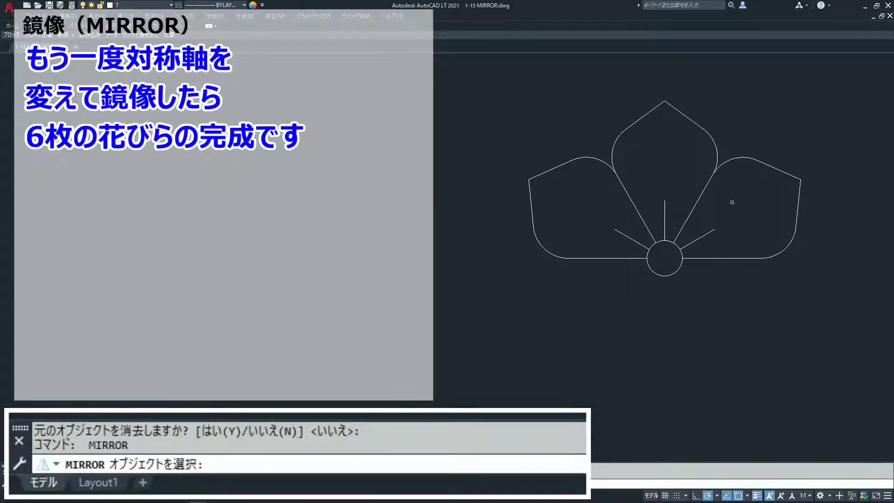
{"action": "left_click_drag", "start_coordinate": [863, 90], "coordinate": [489, 236]}
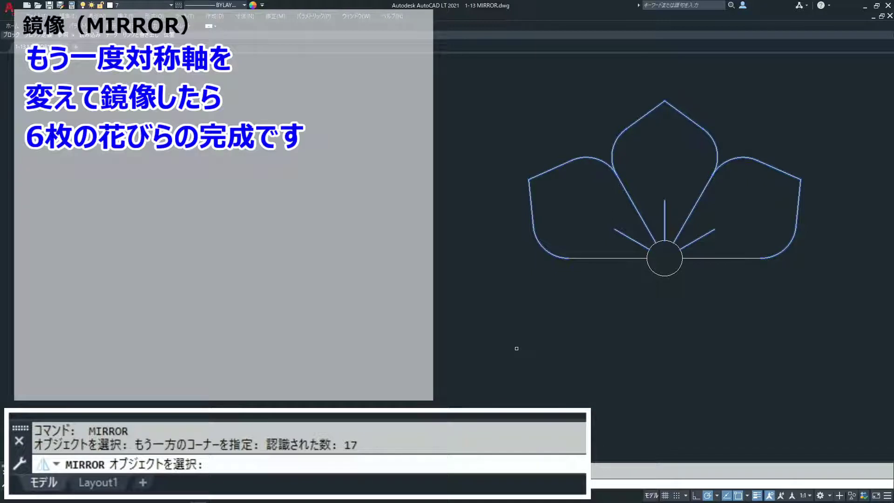
{"action": "key", "text": "Return"}
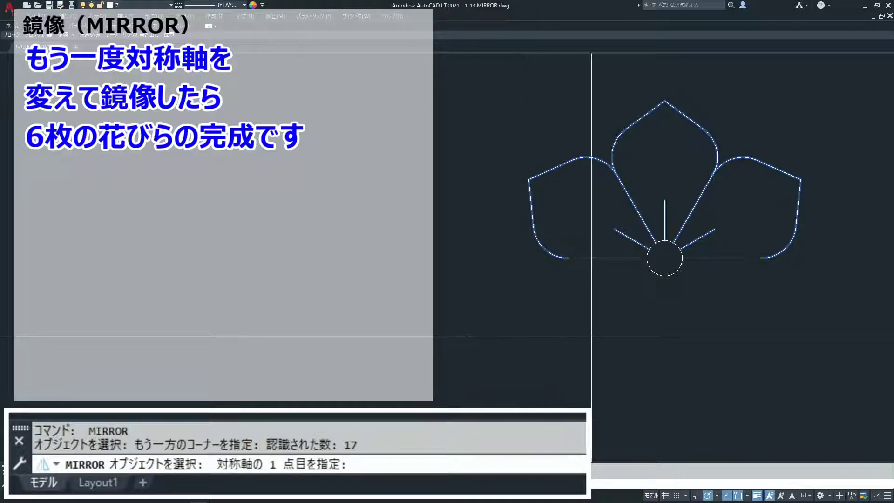
{"action": "left_click", "coordinate": [667, 259]}
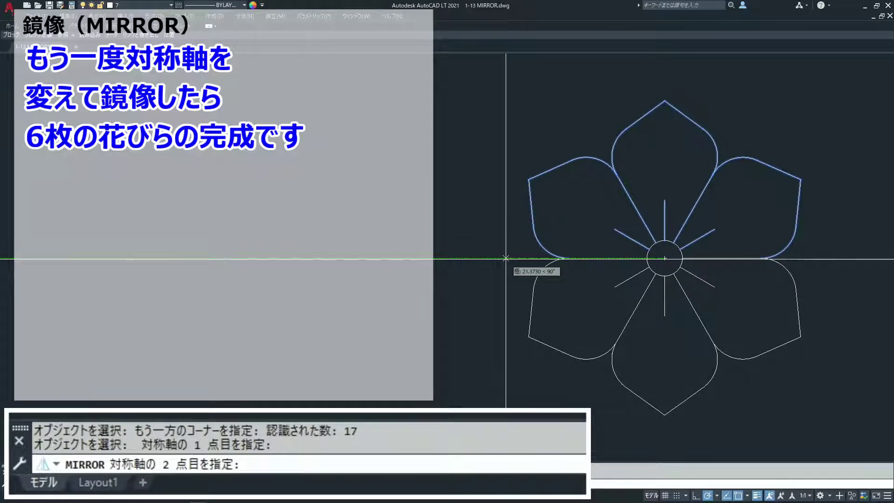
{"action": "left_click", "coordinate": [477, 259]}
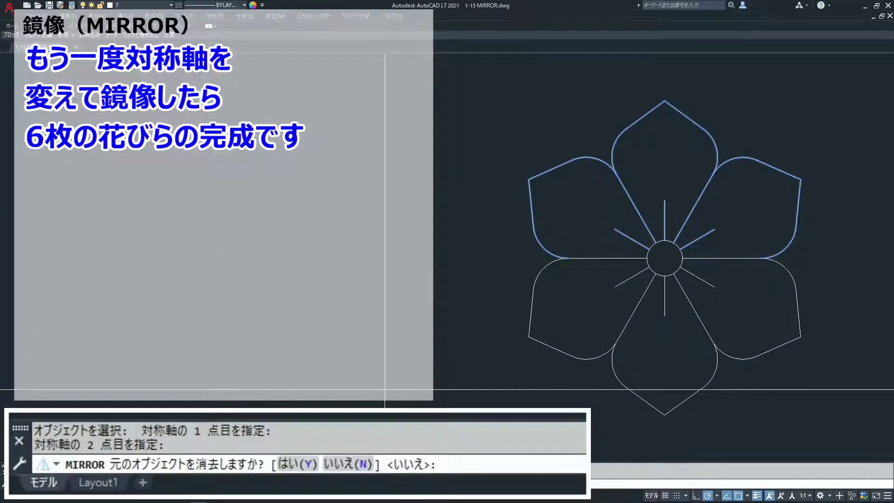
{"action": "key", "text": "Return"}
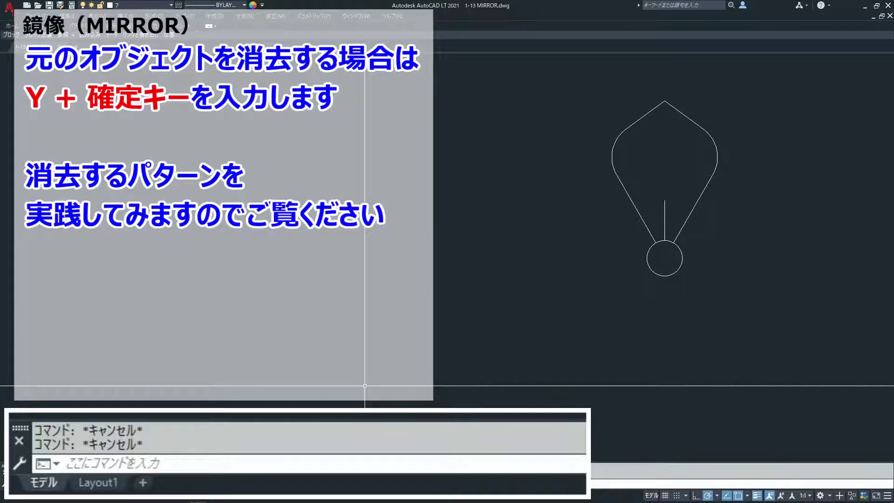
Step: Mirror the petal, without its right straight side, and its inner line about the axis from the circle's centre along that side, erasing the originals
{"action": "type", "text": "MI"}
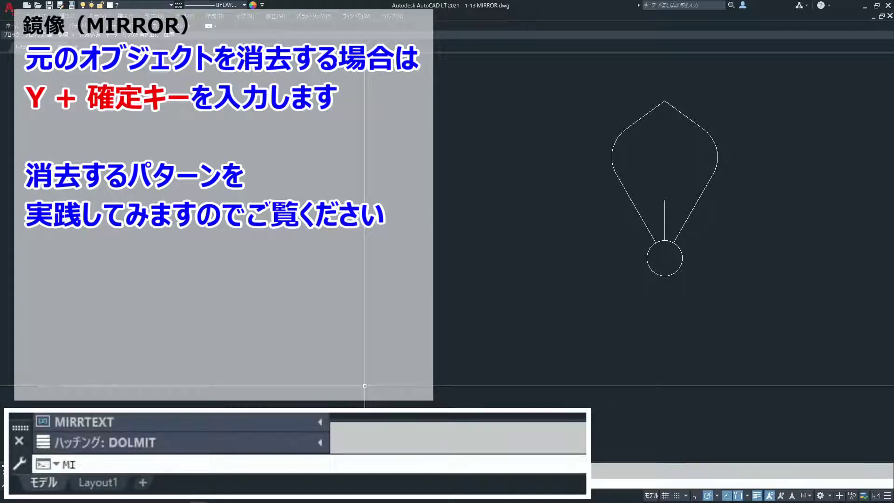
{"action": "type", "text": "RROR"}
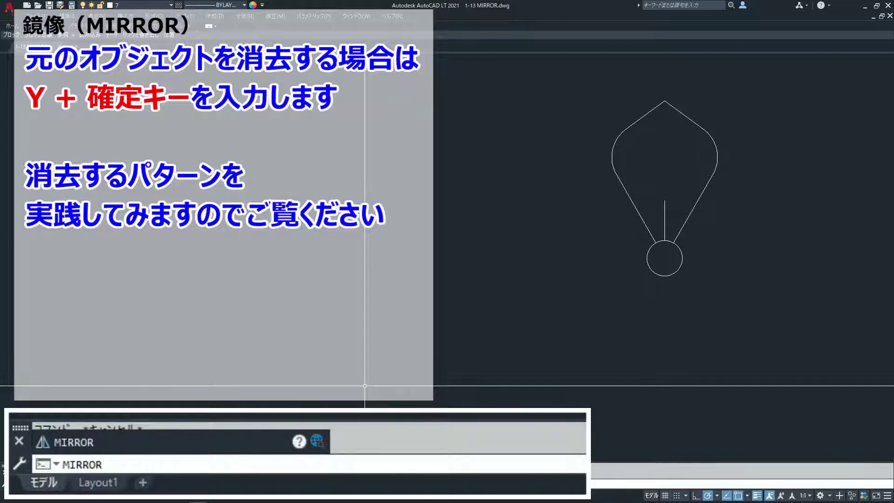
{"action": "key", "text": "Return"}
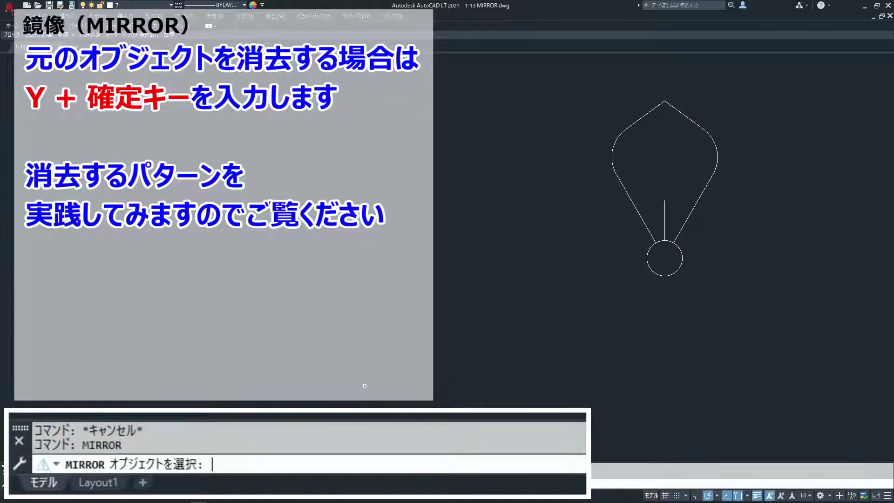
{"action": "left_click", "coordinate": [746, 99]}
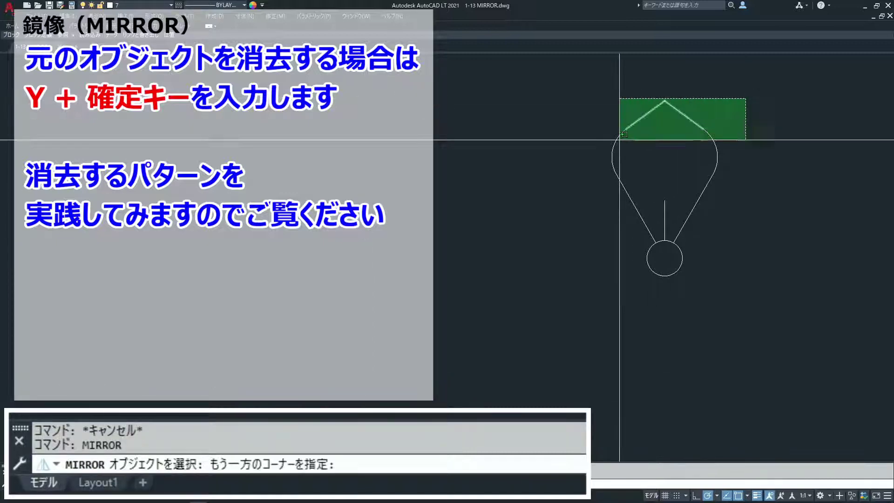
{"action": "left_click", "coordinate": [577, 161]}
{"action": "left_click", "coordinate": [683, 181]}
{"action": "left_click", "coordinate": [614, 211]}
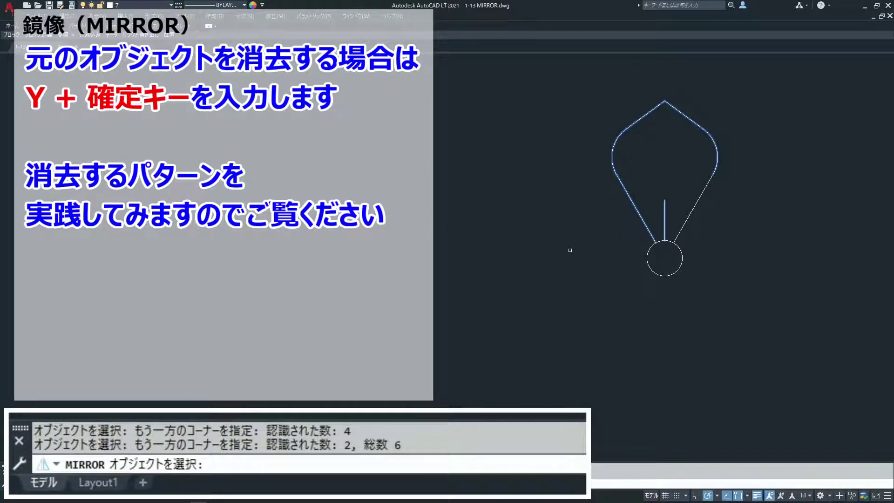
{"action": "key", "text": "Return"}
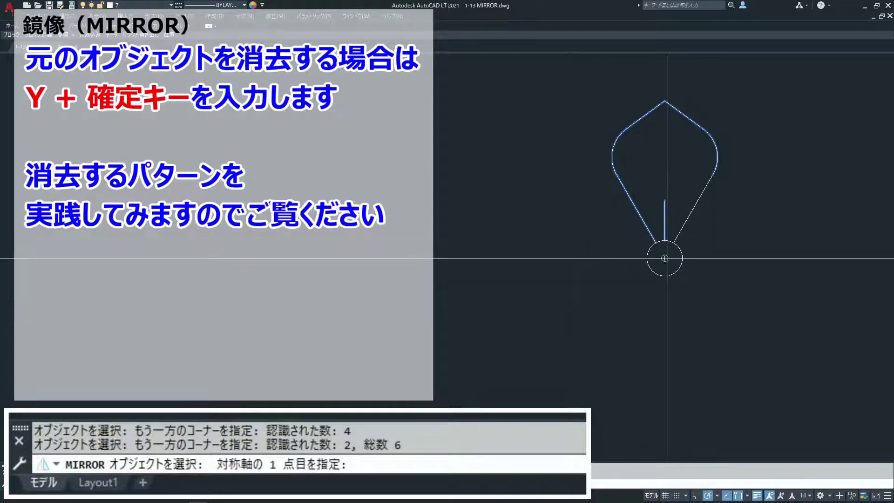
{"action": "left_click", "coordinate": [664, 258]}
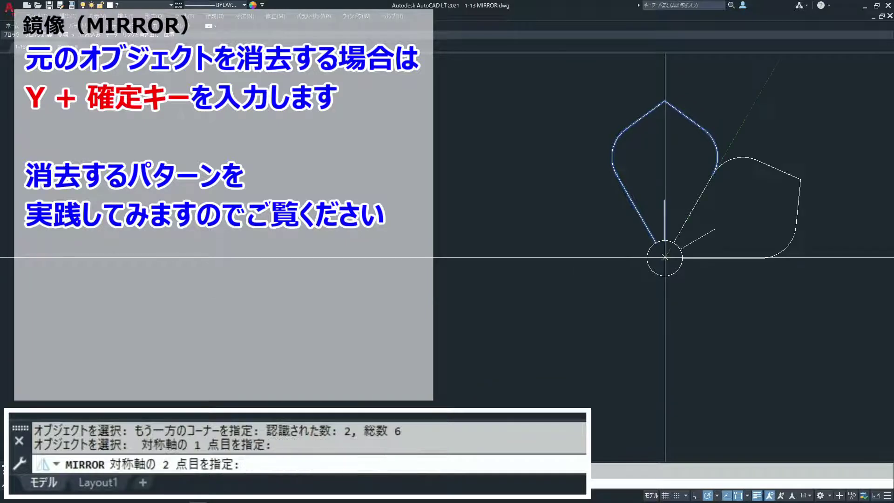
{"action": "left_click", "coordinate": [712, 175]}
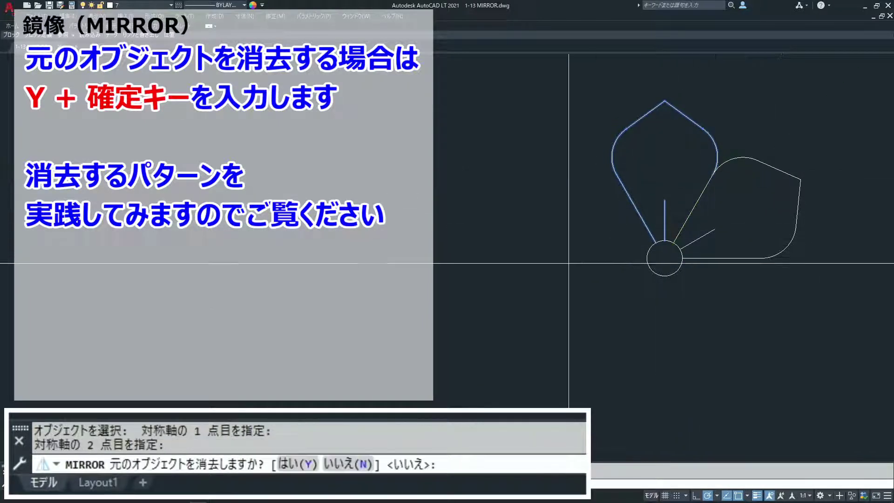
{"action": "type", "text": "Y"}
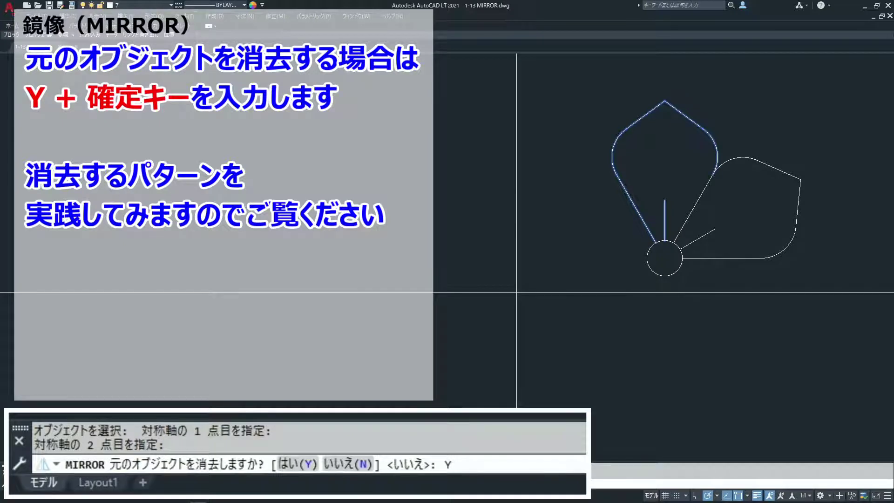
{"action": "key", "text": "Return"}
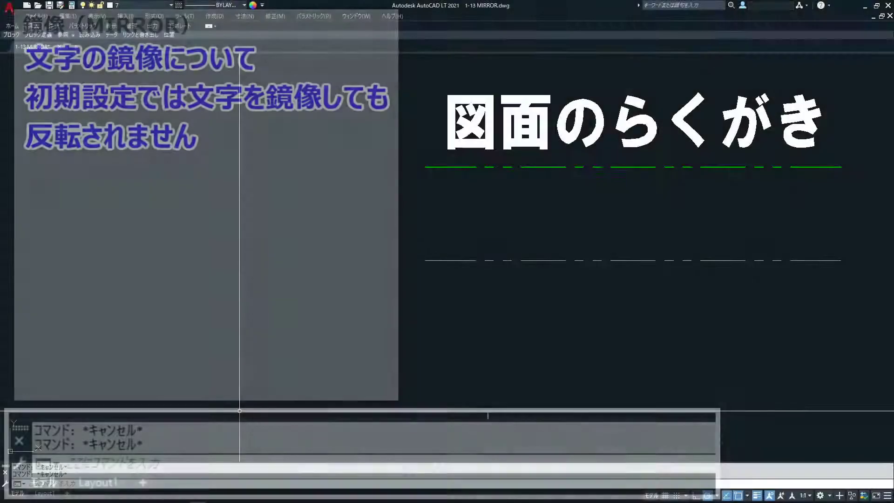
Step: Mirror the text 図面のらくがき about the green dash-dot line beneath it, keeping the original
{"action": "type", "text": "MIRR"}
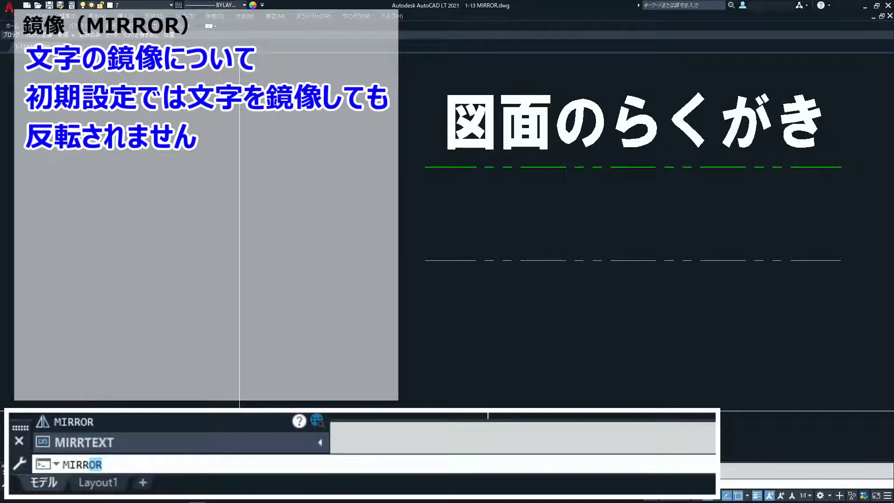
{"action": "type", "text": "OR"}
{"action": "key", "text": "Return"}
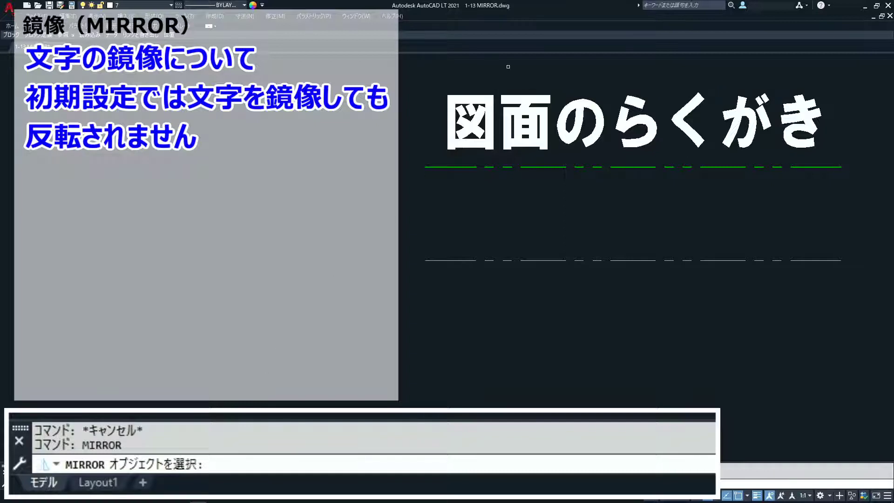
{"action": "left_click", "coordinate": [449, 157]}
{"action": "left_click", "coordinate": [633, 103]}
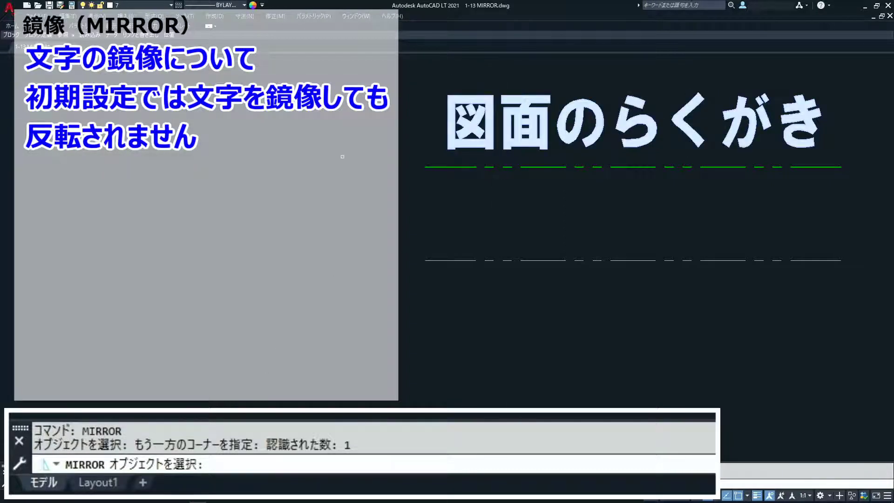
{"action": "key", "text": "Return"}
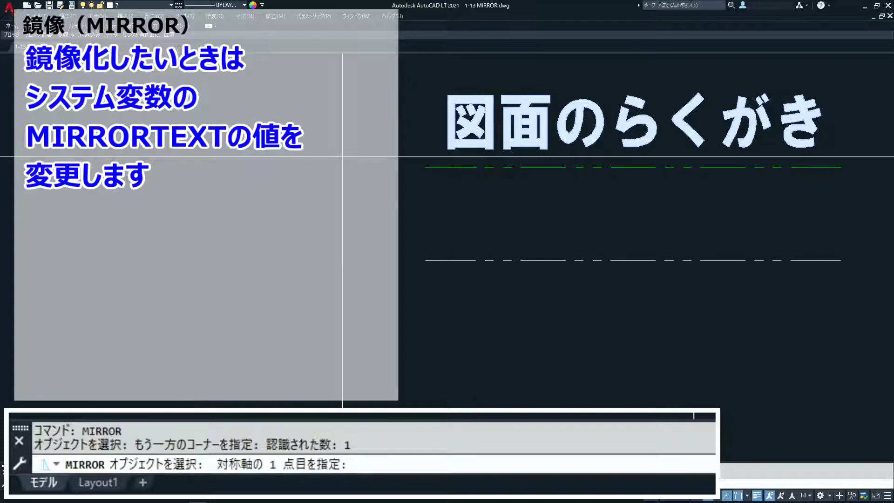
{"action": "left_click", "coordinate": [425, 166]}
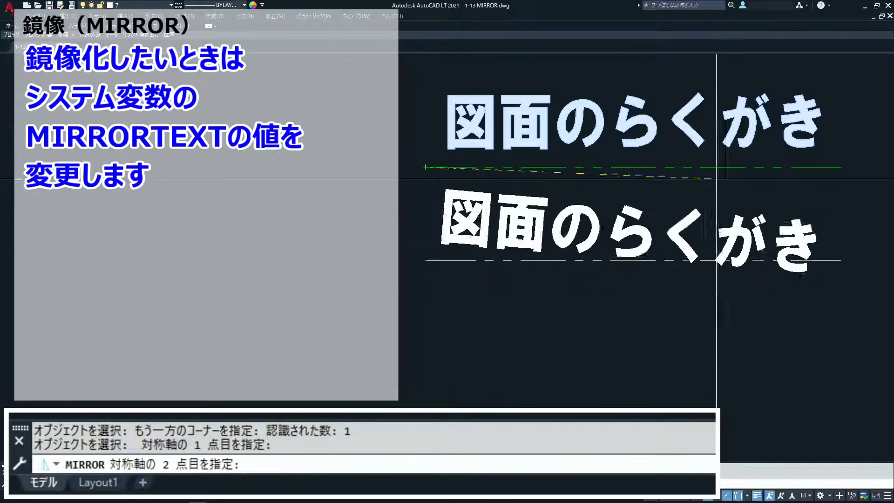
{"action": "left_click", "coordinate": [840, 166]}
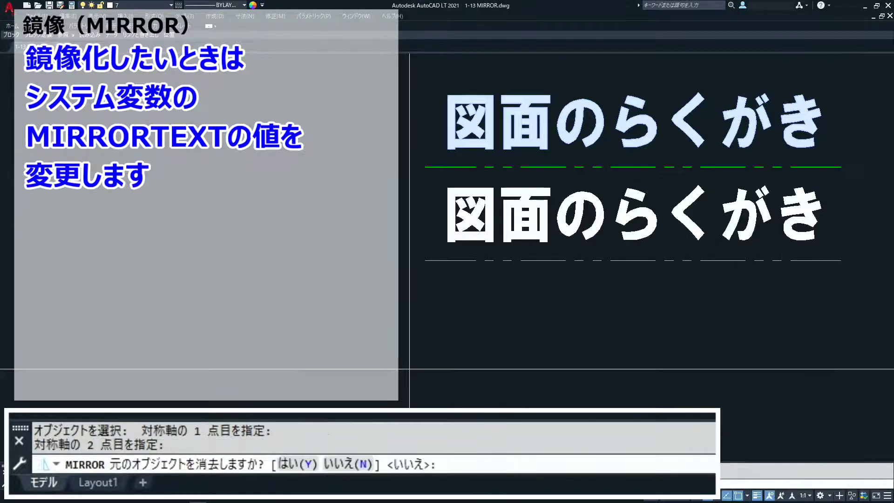
{"action": "key", "text": "Return"}
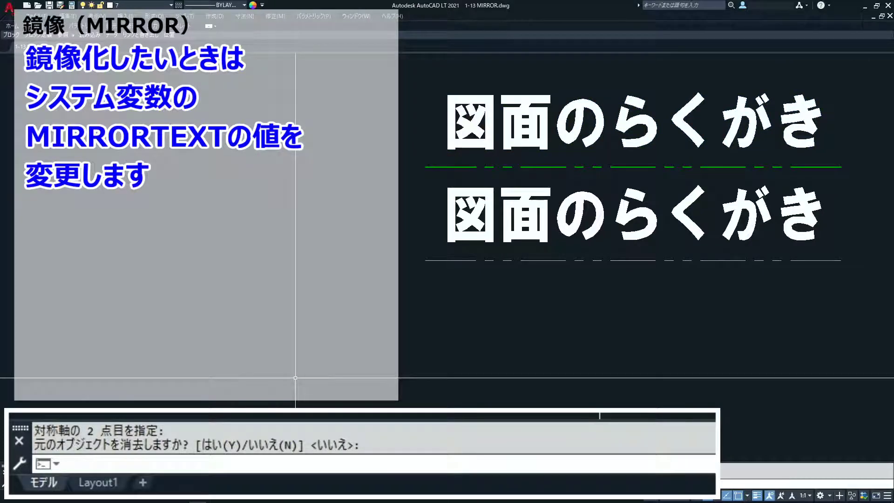
Step: Set the MIRRTEXT system variable to 1 so that mirrored text is reversed
{"action": "type", "text": "M"}
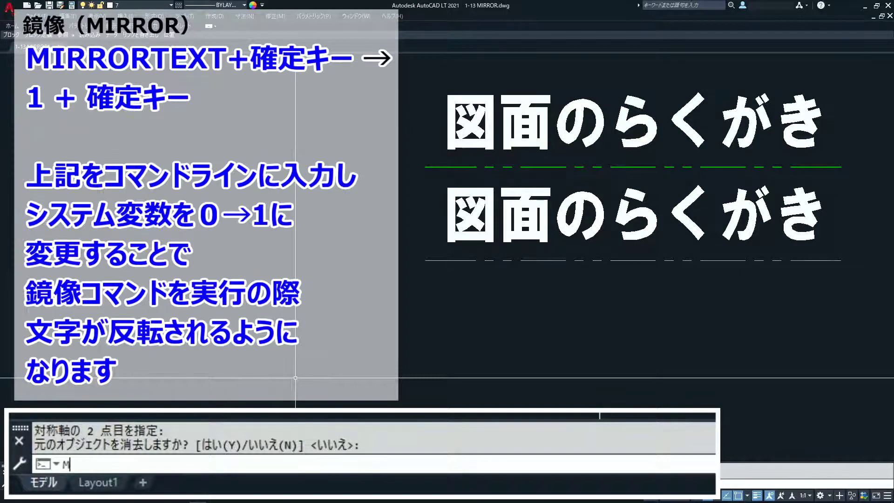
{"action": "type", "text": "IRR"}
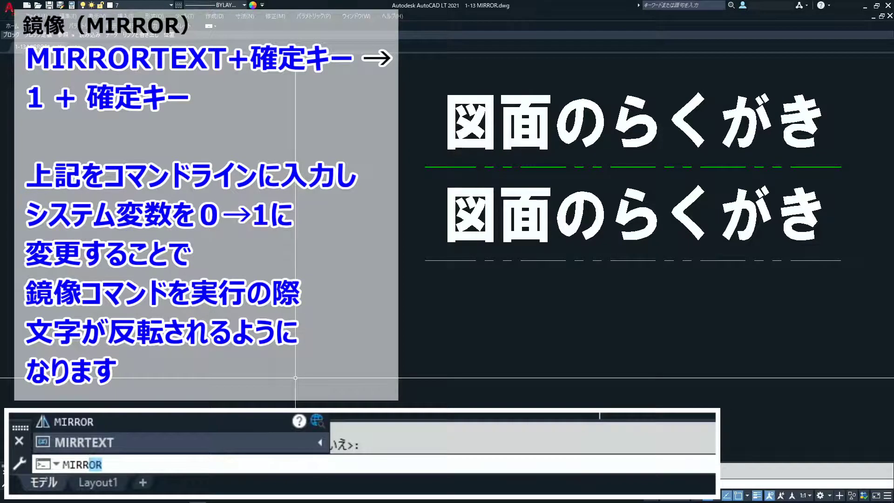
{"action": "type", "text": "TE"}
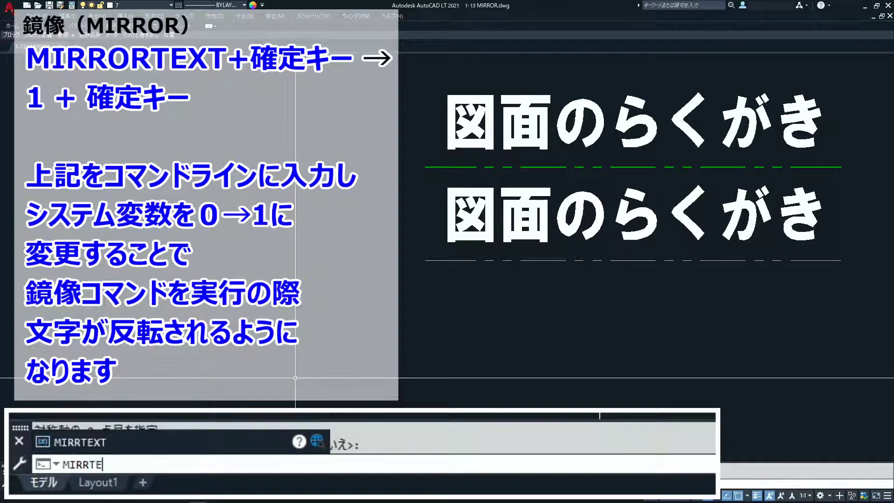
{"action": "type", "text": "XT"}
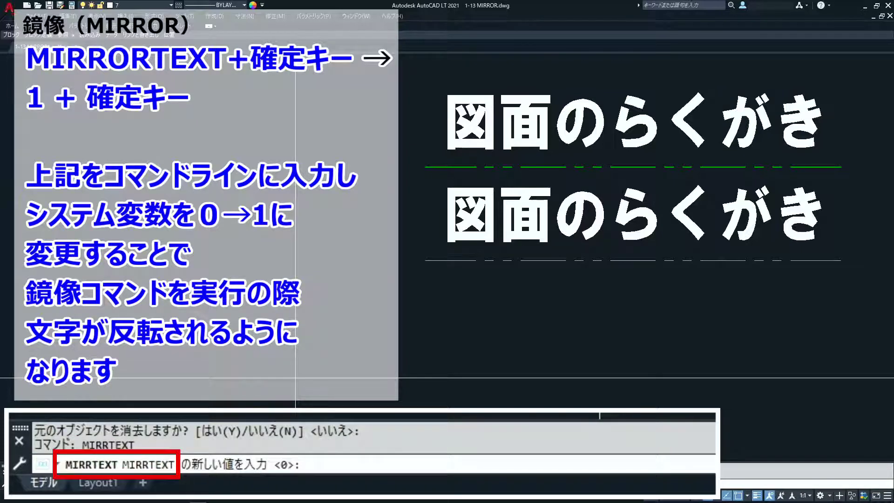
{"action": "type", "text": "1"}
{"action": "key", "text": "Return"}
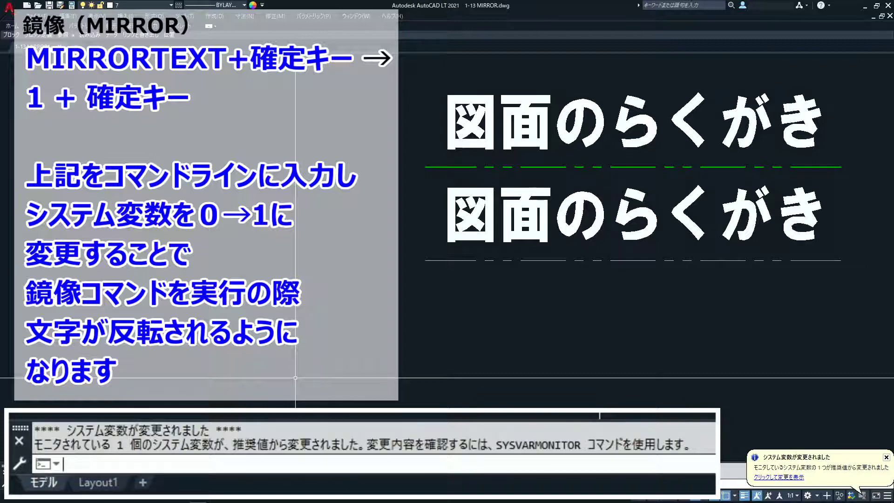
Step: Mirror the lower 図面のらくがき text about the grey dash-dot line beneath it
{"action": "type", "text": "MIRROR"}
{"action": "key", "text": "Return"}
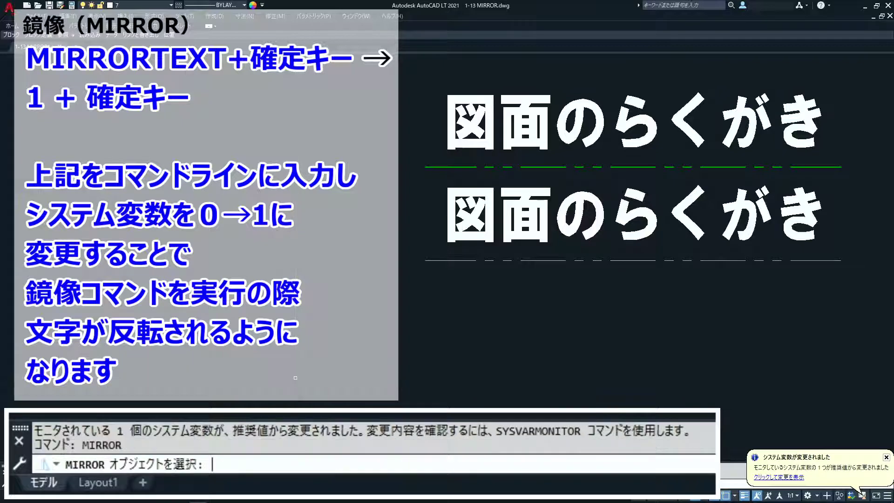
{"action": "left_click", "coordinate": [458, 245]}
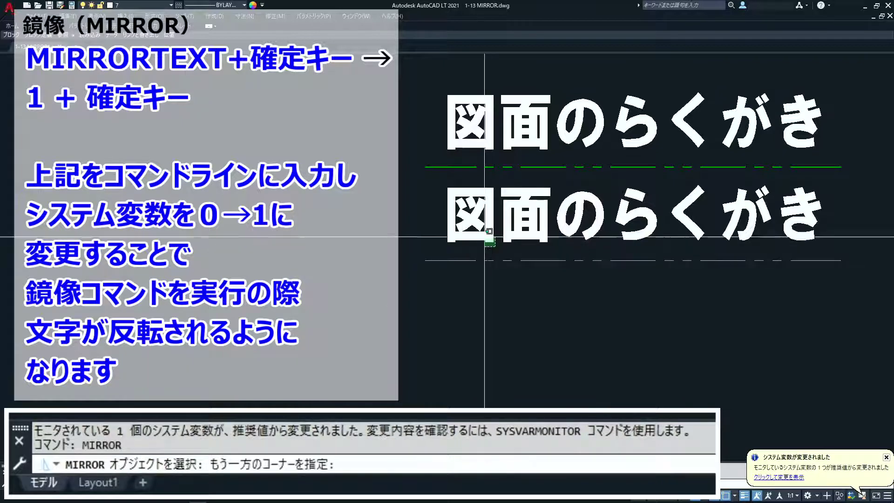
{"action": "left_click", "coordinate": [479, 229]}
{"action": "key", "text": "Return"}
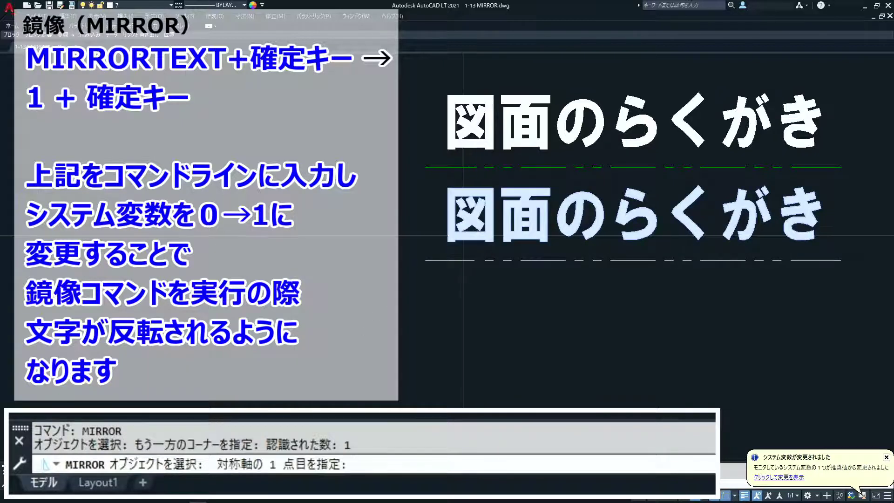
{"action": "left_click", "coordinate": [425, 260]}
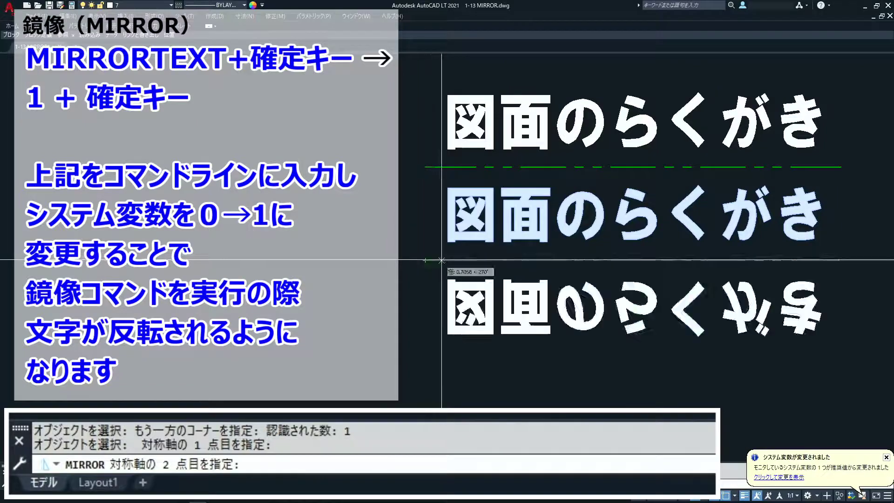
{"action": "left_click", "coordinate": [829, 261]}
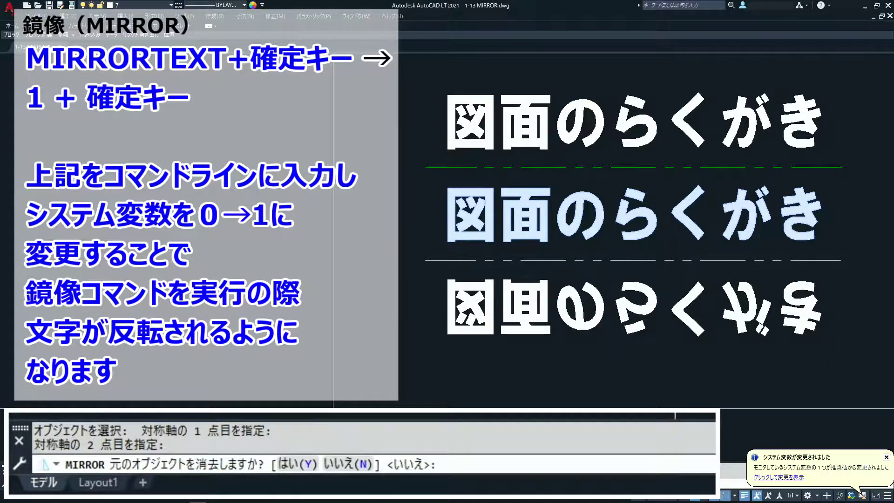